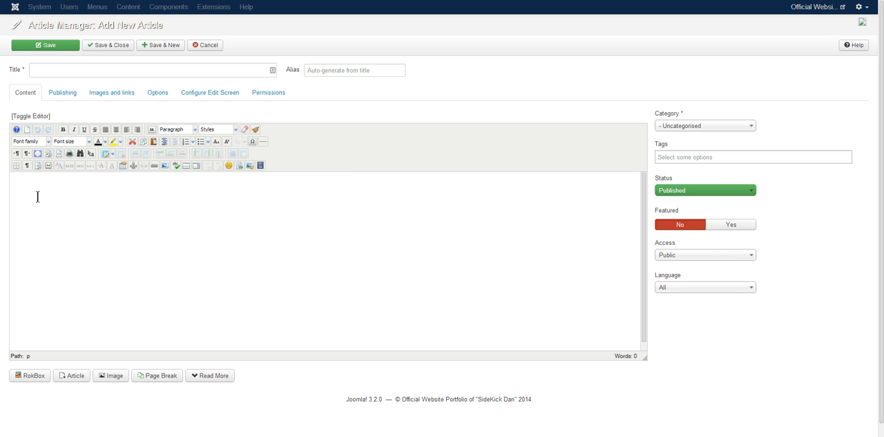
- Paste the copied Lorem ipsum text into the article body and colour the passage from "consectetuer adipiscing" to "commodo consec" yellow-green
text(Lorem ipsum dolor sit amet, consectetuer adipiscing elit, sed diam nonummy nibh euismod tincidunt ut laoreet dolore magna aliquam erat volutpat. Ut wisi enim ad minim veniam, quis nostrud exerci tation ullamcorper suscipit lobortis nisl ut aliquip ex ea commodo consequat. Duis autem vel eum iriure dolor in hendrerit in vulputate velit esse molestie consequat, vel illum dolore eu feugiat nulla facilisis at vero eros et accumsan et iusto odio dignissim qui blandit praesent luptatum zzril delenit augue duis dolore te feugait nulla facilisi. Nam liber tempor cum soluta nobis eleifend option congue nihil imperdiet doming id quod mazim placerat facer possim assum. Typi non habent claritatem insitam; est usus legentis in iis qui facit eorum claritatem. Investigationes demonstraverunt lectores legere me lius quod ii legunt saepius. Claritas est etiam processus dynamicus, qui sequitur mutationem consuetudium lectorum. Mirum est notare quam littera gothica, quam nunc putamus parum claram, anteposuerit litterarum formas humanitatis per seacula quarta decima et quinta decima. Eodem modo typi, qui nunc nobis videntur parum clari, fiant sollemnes in futurum.)
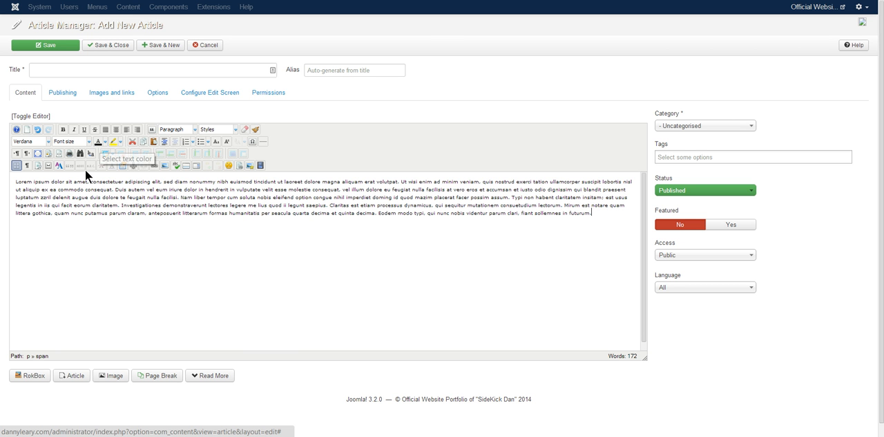
drag(81, 181, 104, 189)
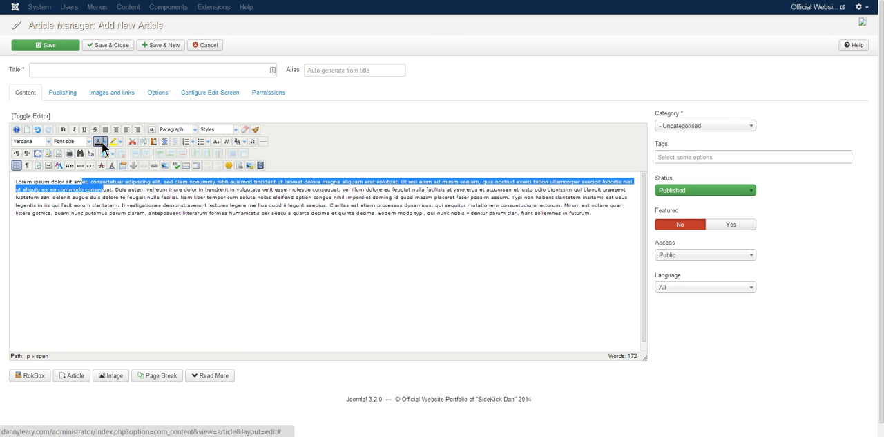
click(105, 142)
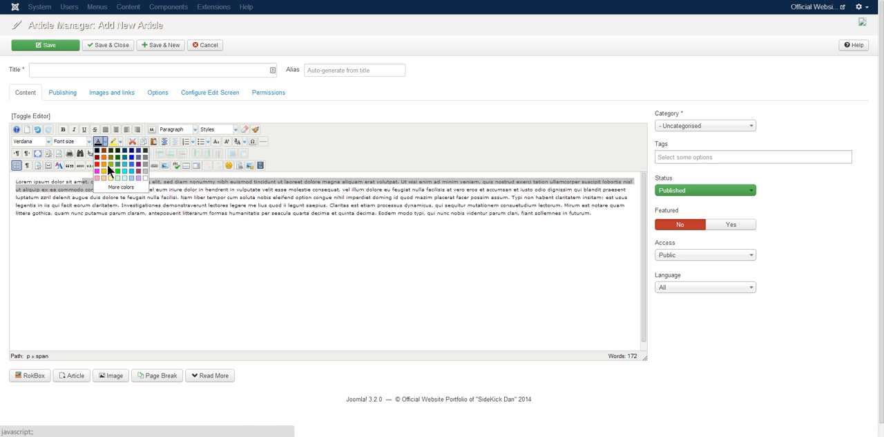
click(109, 164)
click(125, 214)
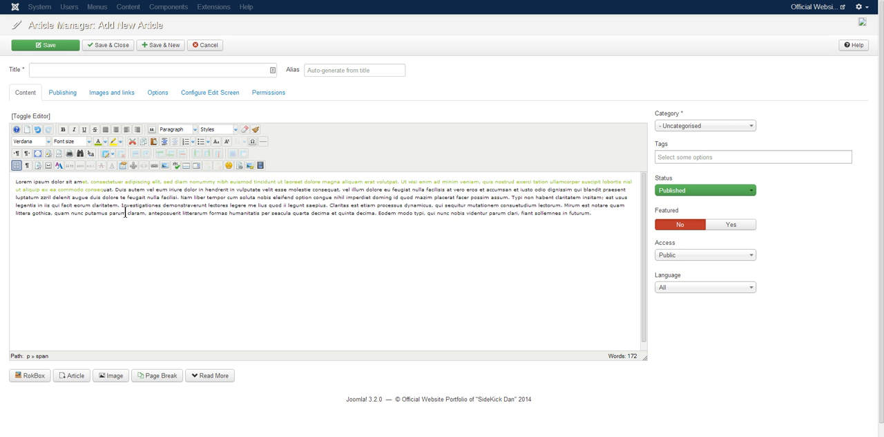
- Apply an orange background highlight to the passage from "Duis autem vel eum" to the start of "Investigationes"
drag(114, 189, 136, 206)
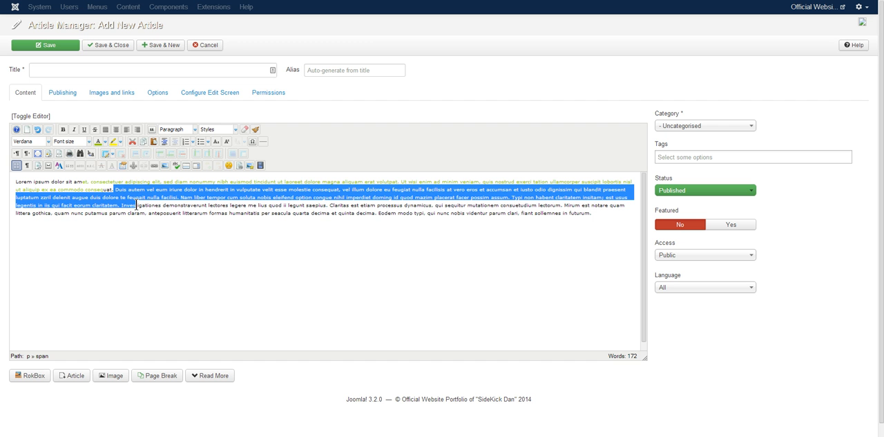
click(113, 141)
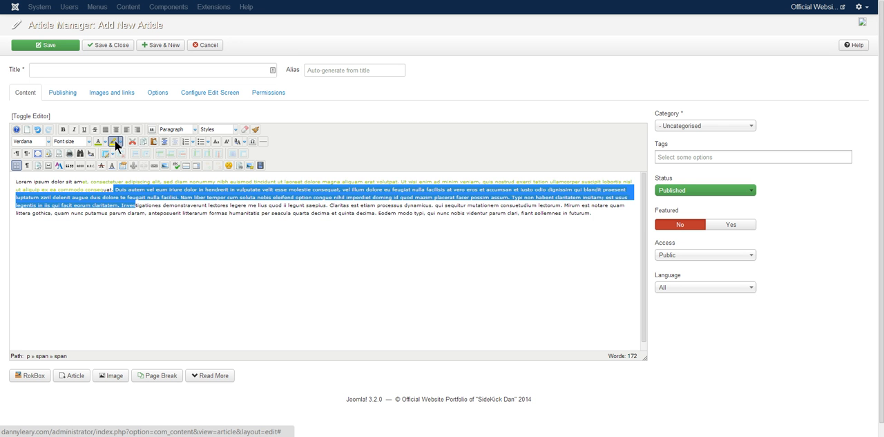
click(120, 141)
click(119, 157)
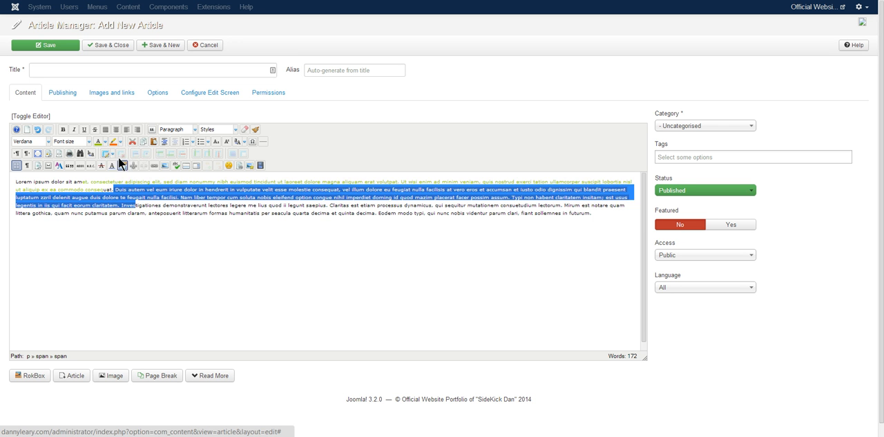
click(157, 223)
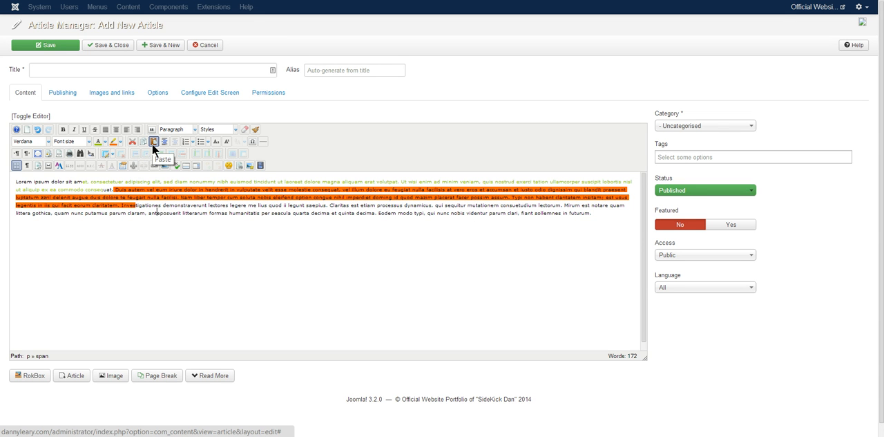
- Start a new paragraph at "Duis autem" and indent that paragraph by one level
click(115, 189)
key(Return)
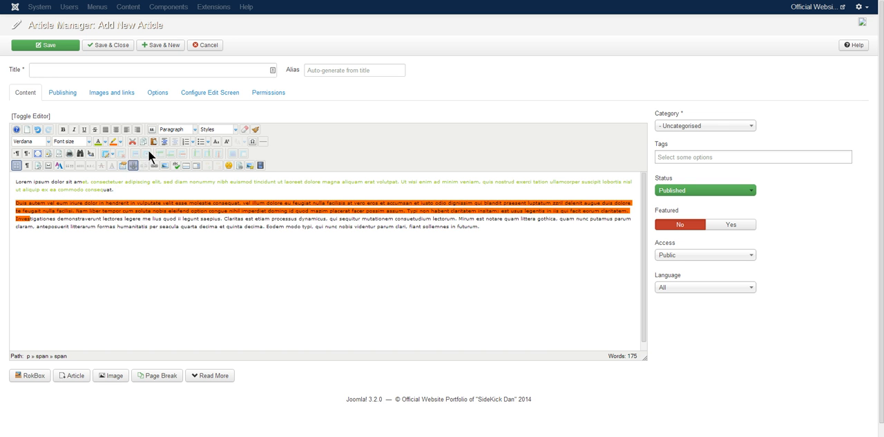
click(175, 142)
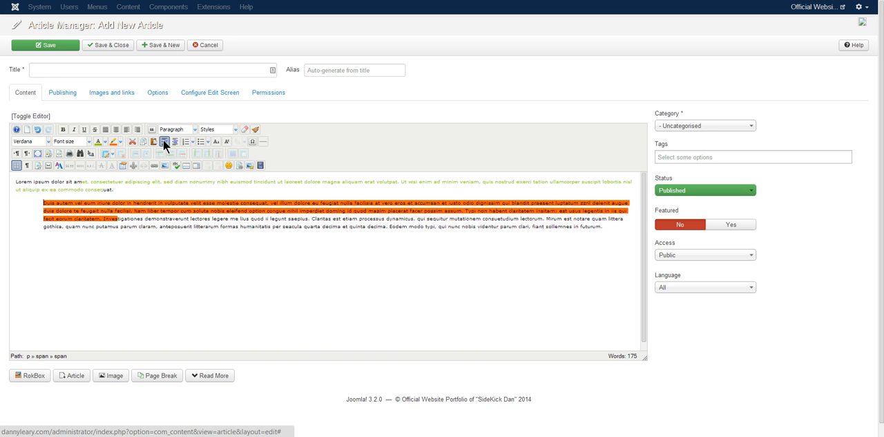
click(175, 142)
click(165, 141)
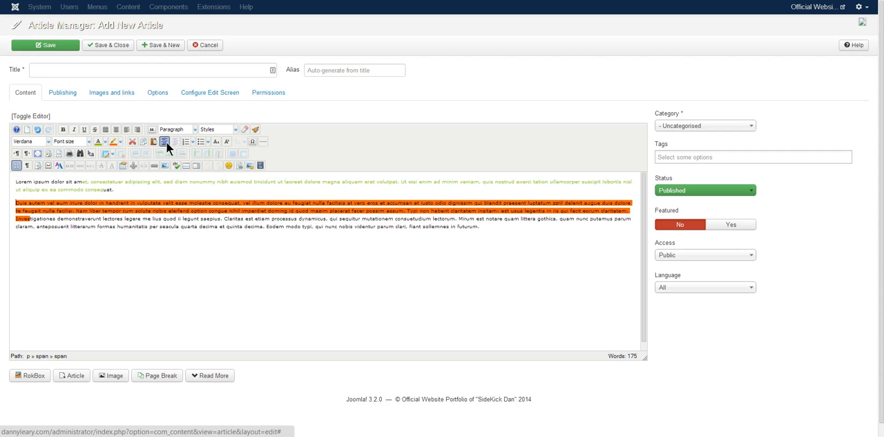
click(166, 141)
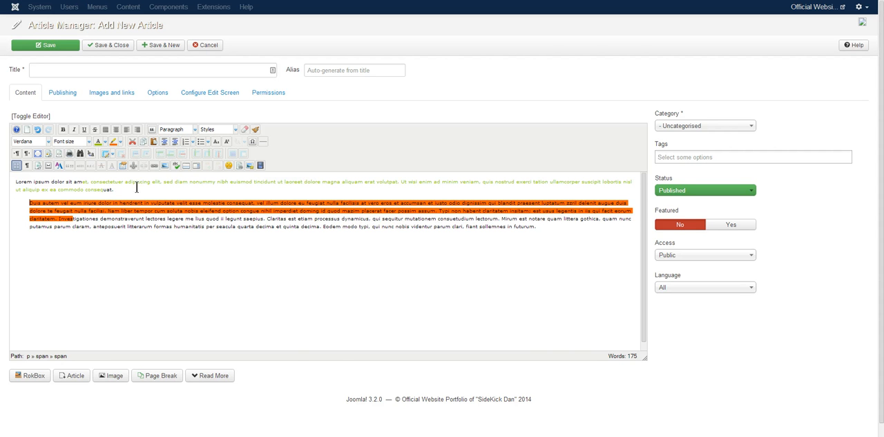
- Turn the indented paragraph into a numbered list, breaking it into separate items after "hendrerit" and after "consequat, vel"
click(185, 142)
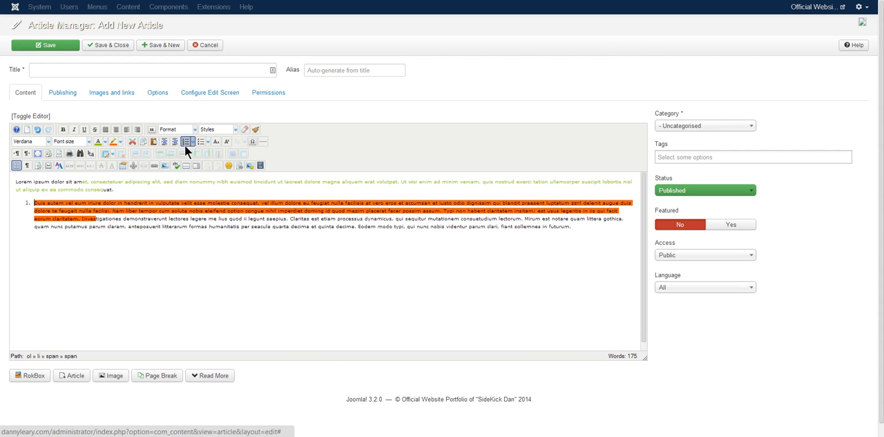
click(148, 203)
key(Return)
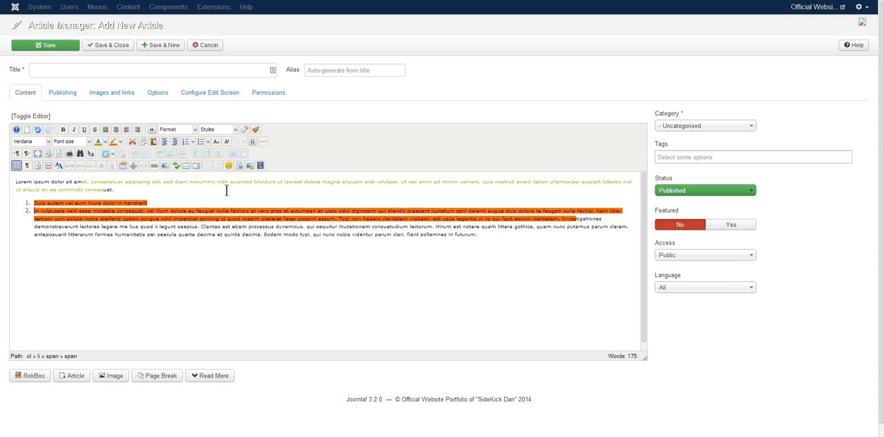
click(155, 210)
key(Return)
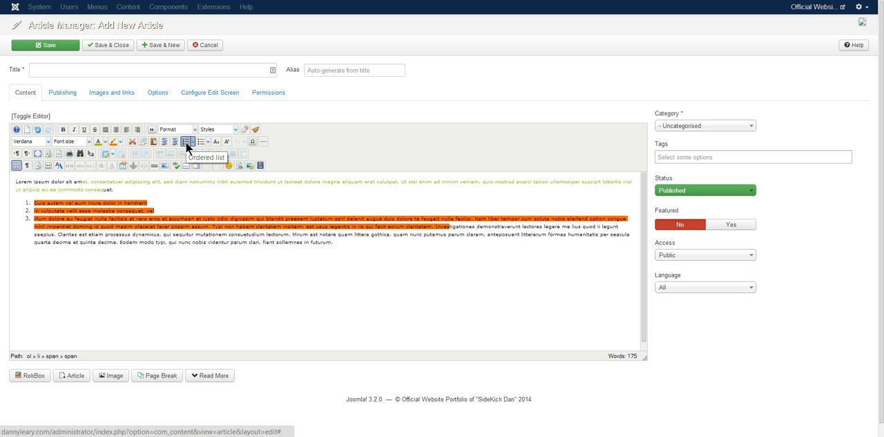
- Split the third numbered item after "at vero eros et", leaving one empty item before the remaining text
click(171, 220)
key(Return)
key(Return)
key(Return)
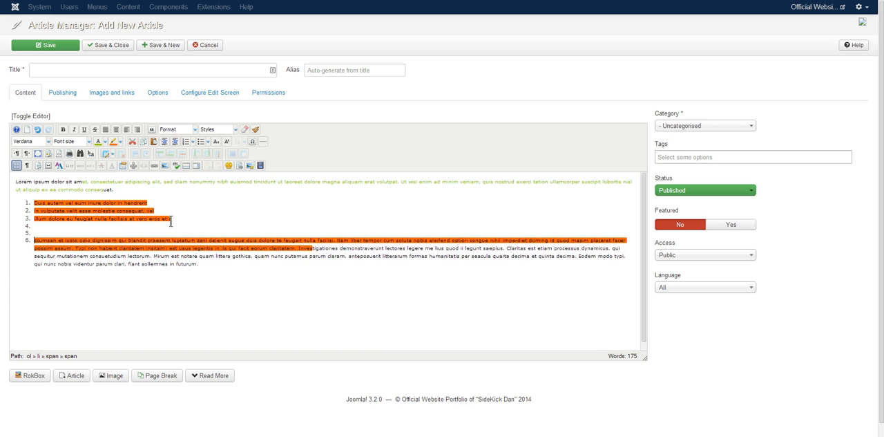
click(52, 226)
key(Delete)
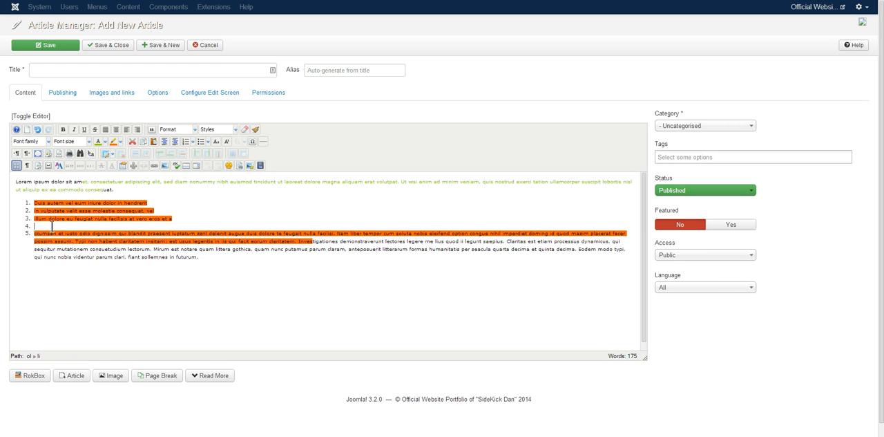
key(Delete)
key(BackSpace)
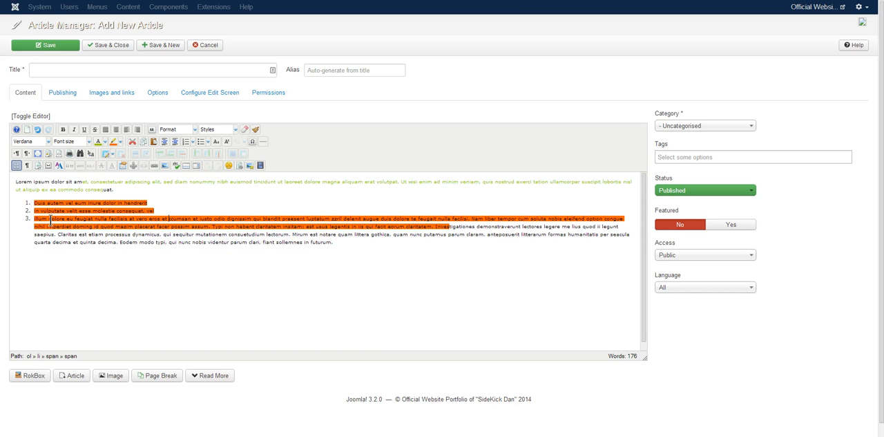
key(Return)
key(Return)
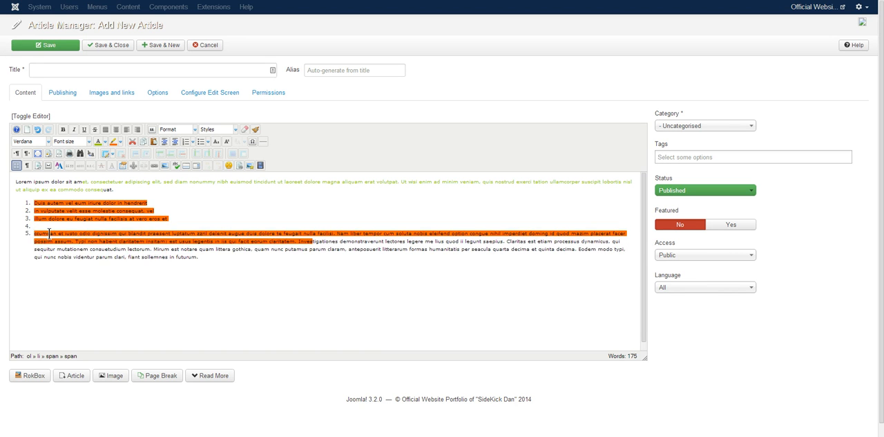
- Convert the last numbered item into a bulleted list and split it after "iusto odio", with one empty bullet in between
drag(35, 233, 154, 265)
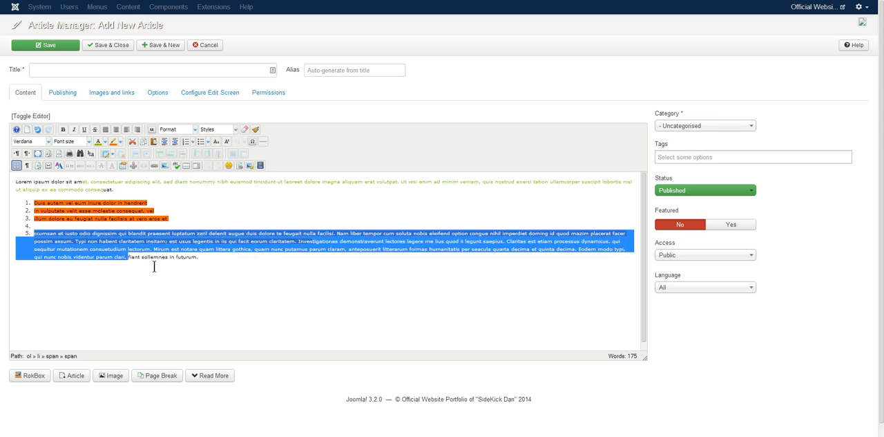
click(204, 142)
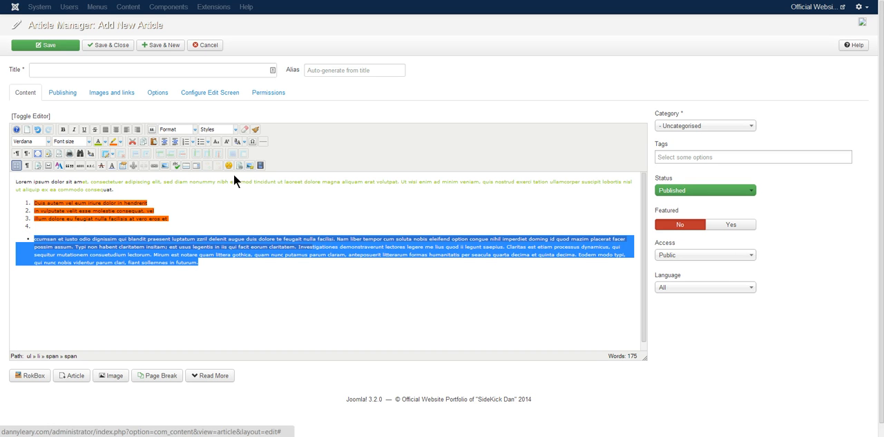
click(51, 252)
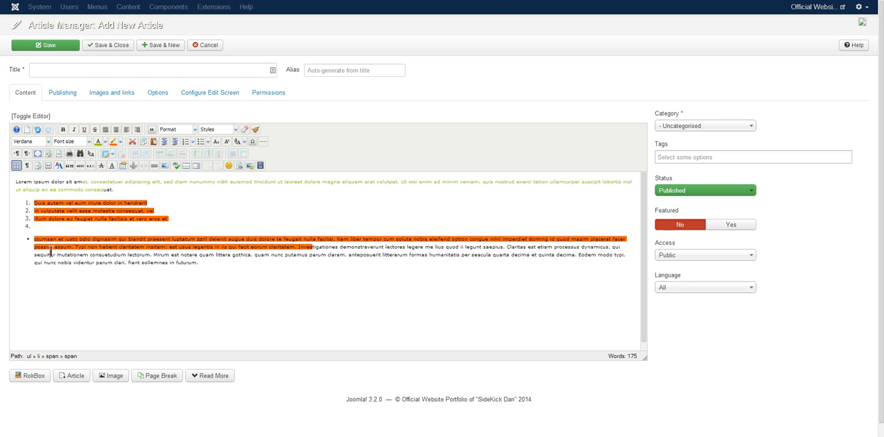
click(91, 239)
key(Return)
key(Return)
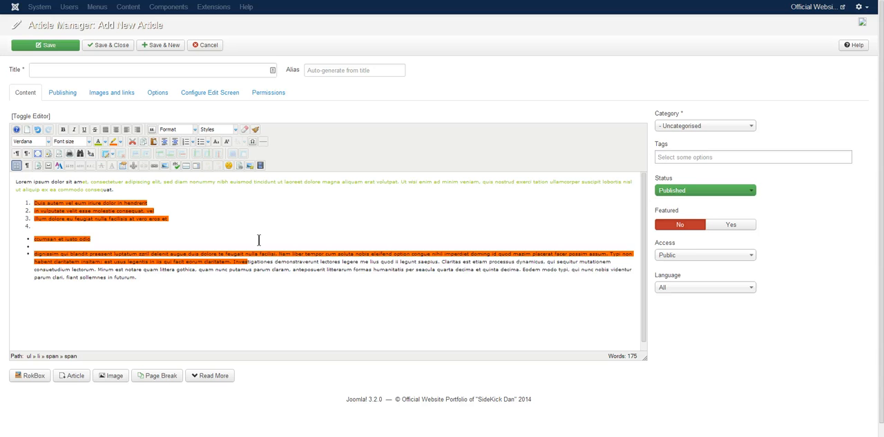
- Split the opening paragraph before "consectetuer" and insert horizontal rules directly above and below the green paragraph
click(89, 182)
key(Return)
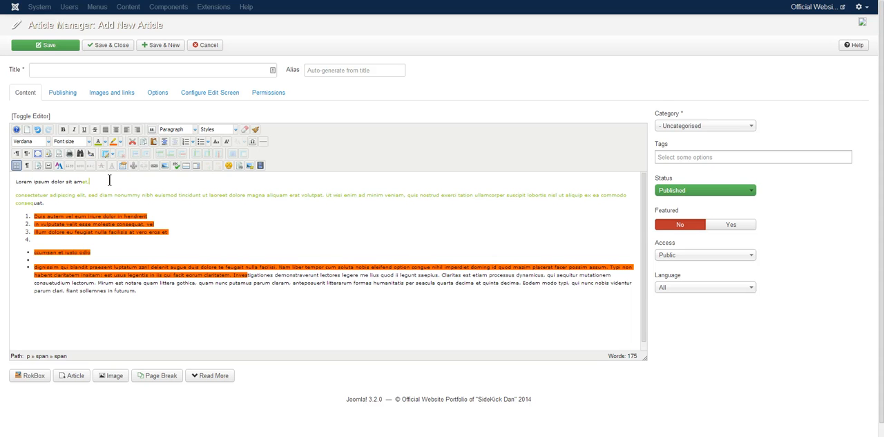
click(263, 143)
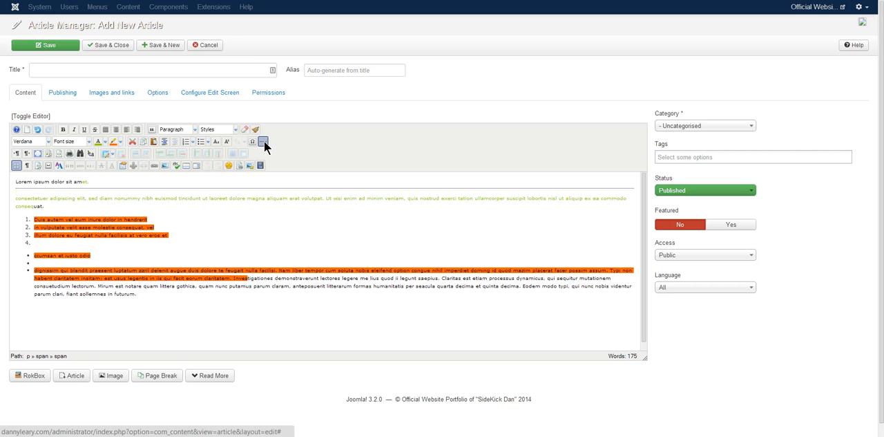
click(97, 206)
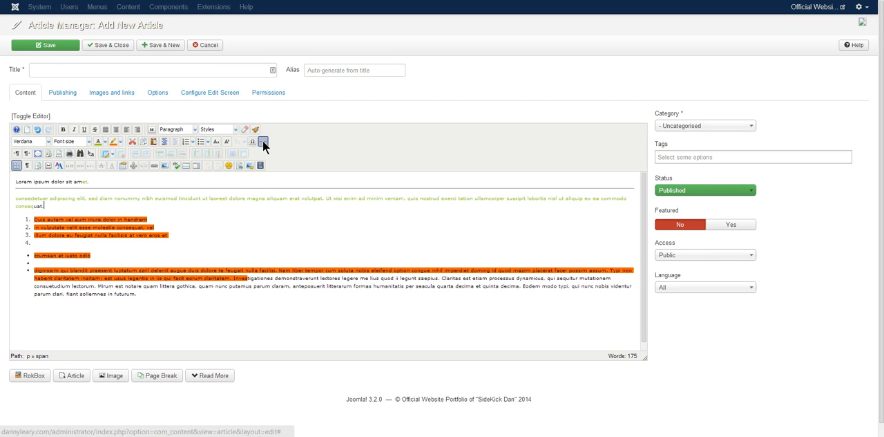
click(264, 143)
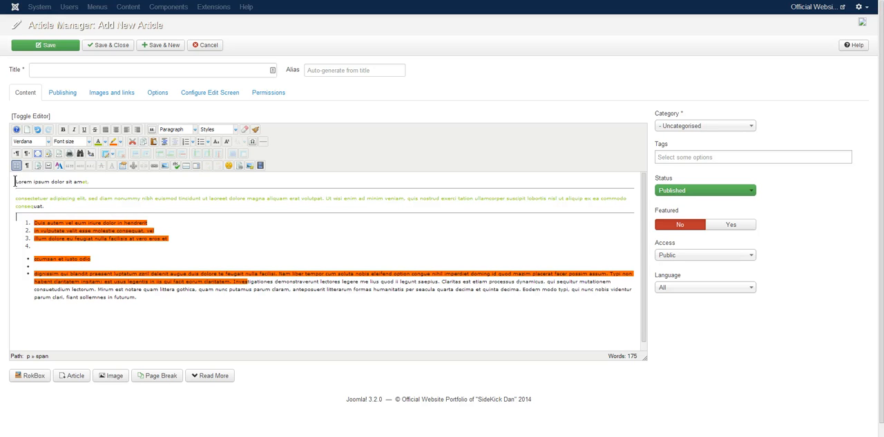
- Try linking the word "Lorem" to The Utility Belt page of the Main Menu, look at the link target options, and cancel
drag(15, 181, 33, 181)
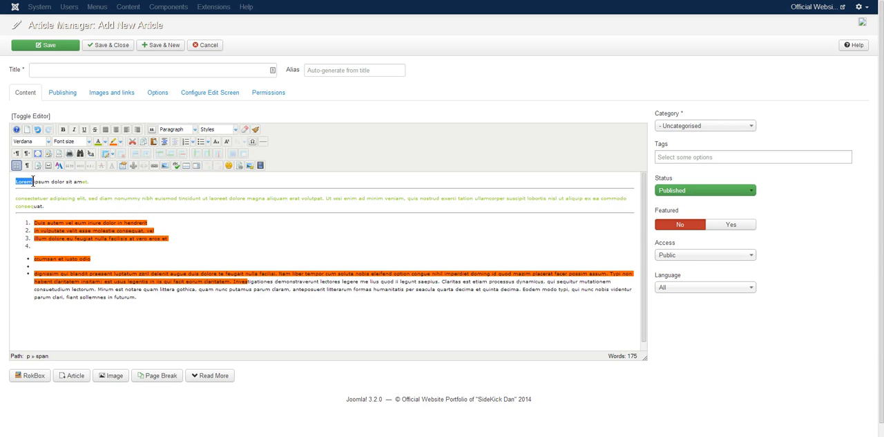
click(153, 165)
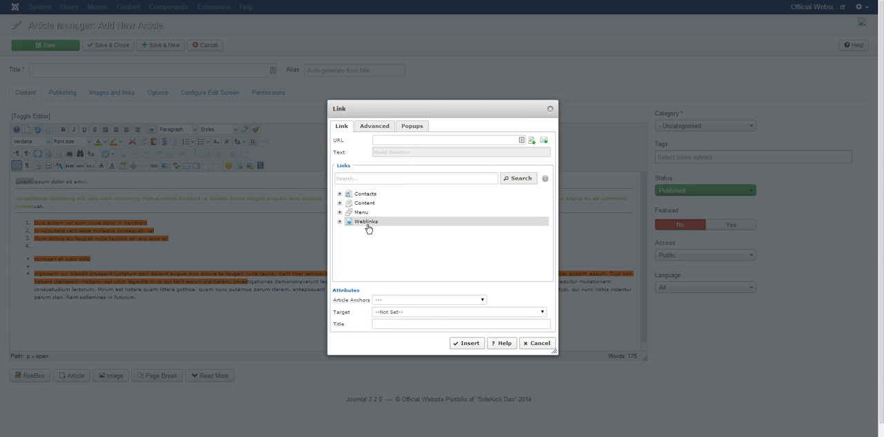
click(346, 213)
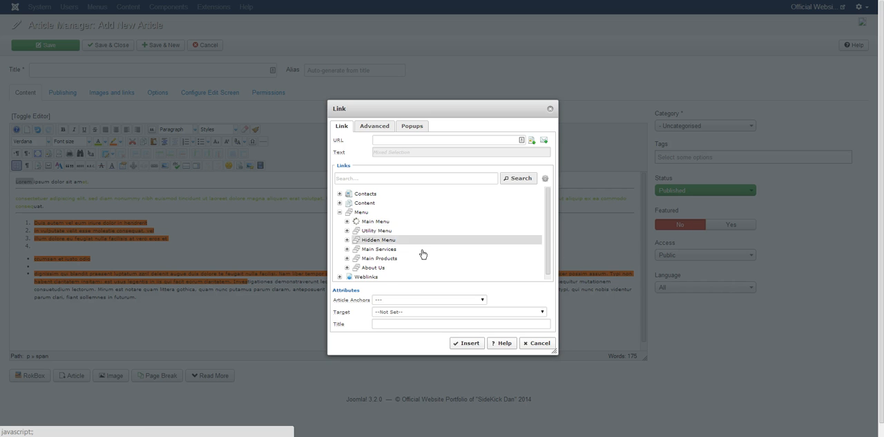
click(347, 221)
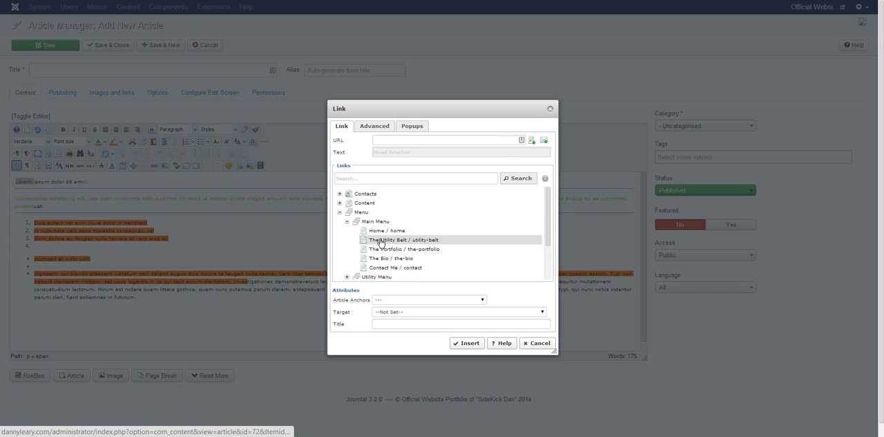
click(380, 240)
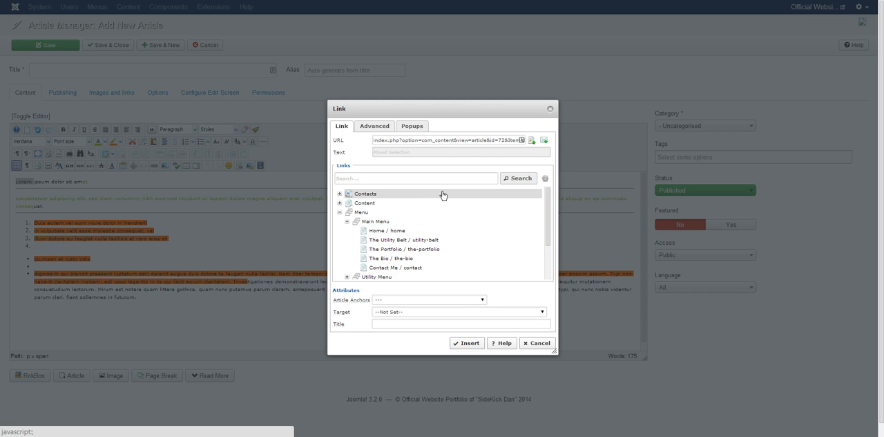
triple_click(423, 142)
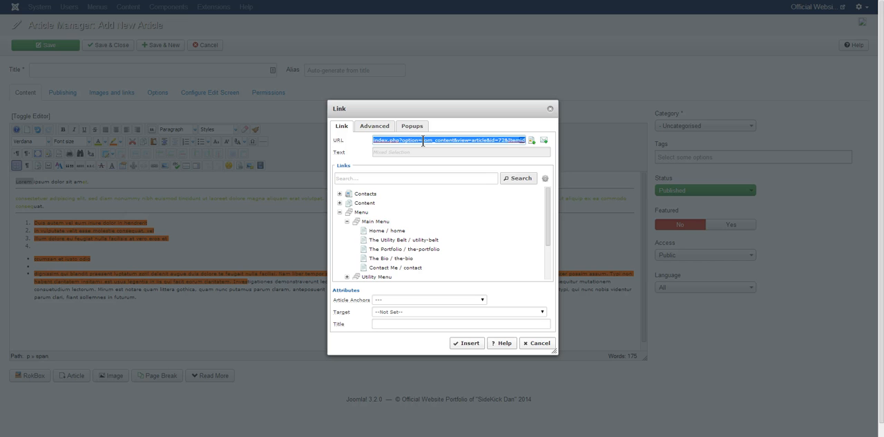
click(388, 311)
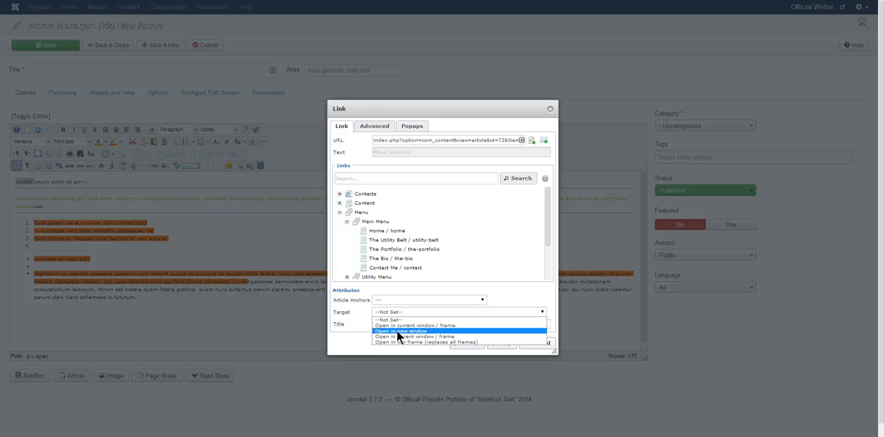
click(484, 289)
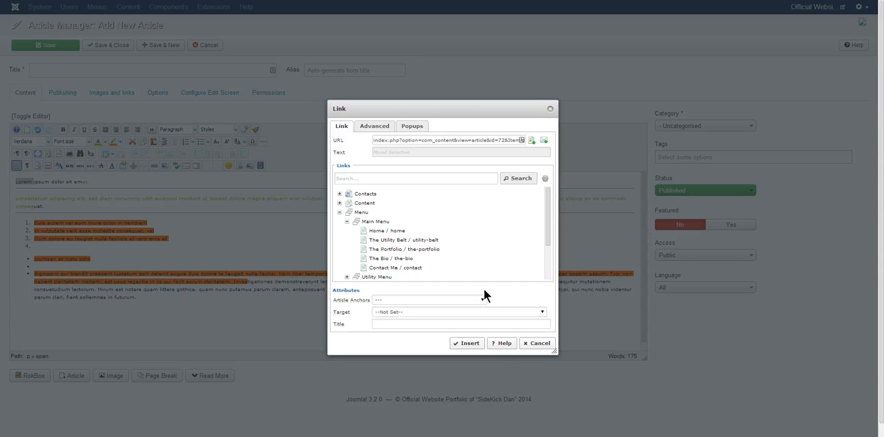
click(537, 343)
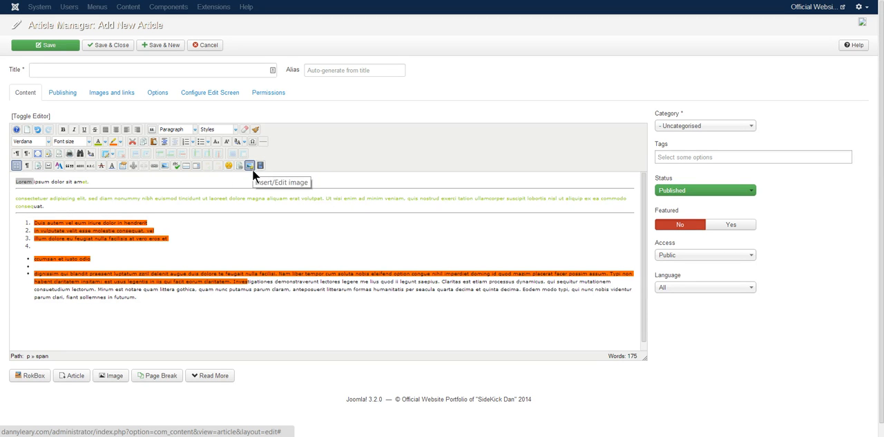
- Open the image manager for the selected word "Lorem", look at uploading files from the computer, and close the upload without choosing a file
click(165, 166)
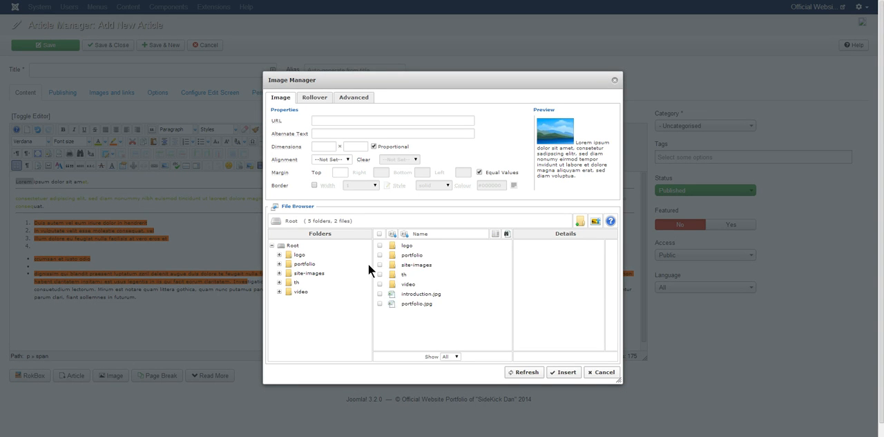
click(288, 222)
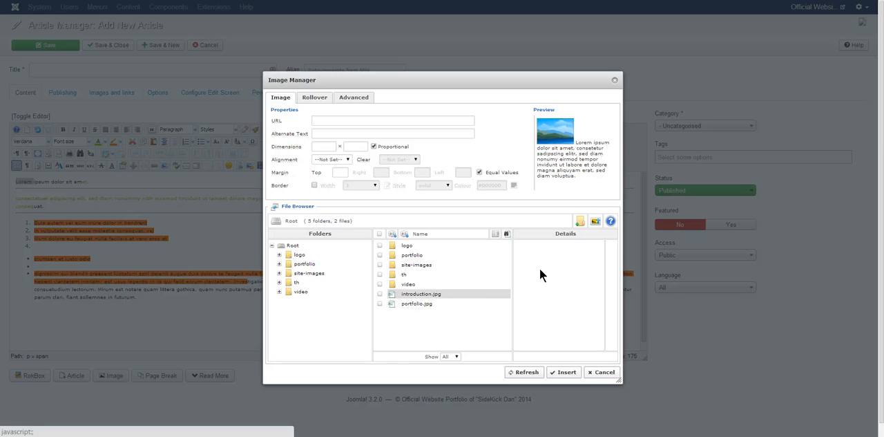
click(597, 220)
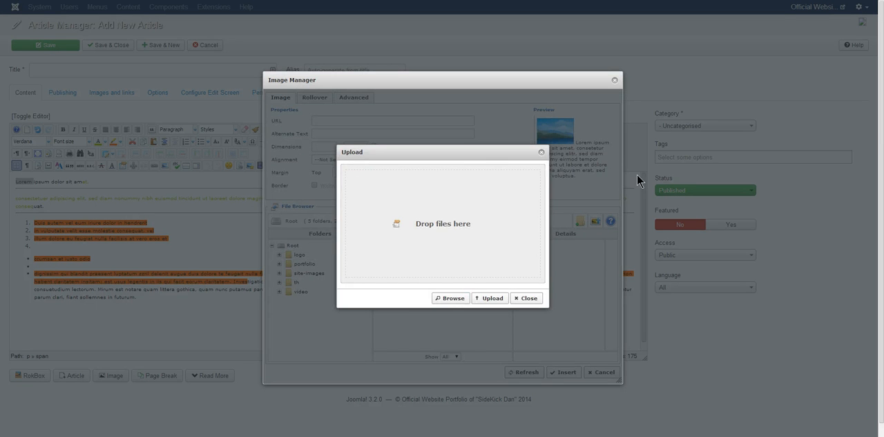
click(449, 298)
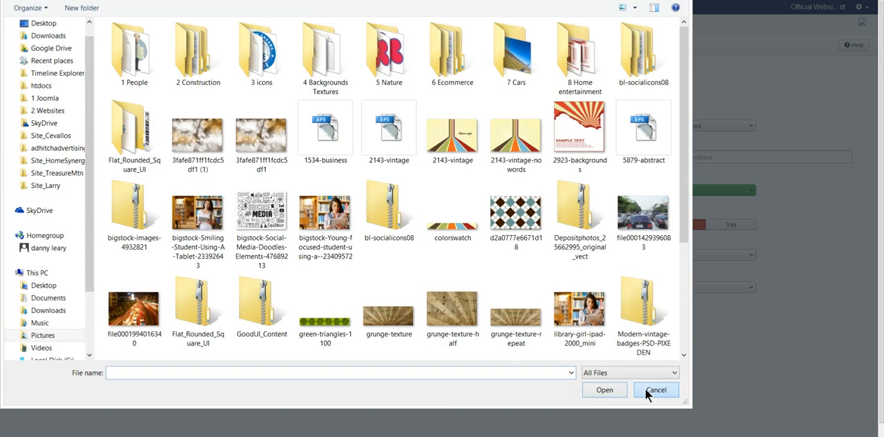
click(647, 389)
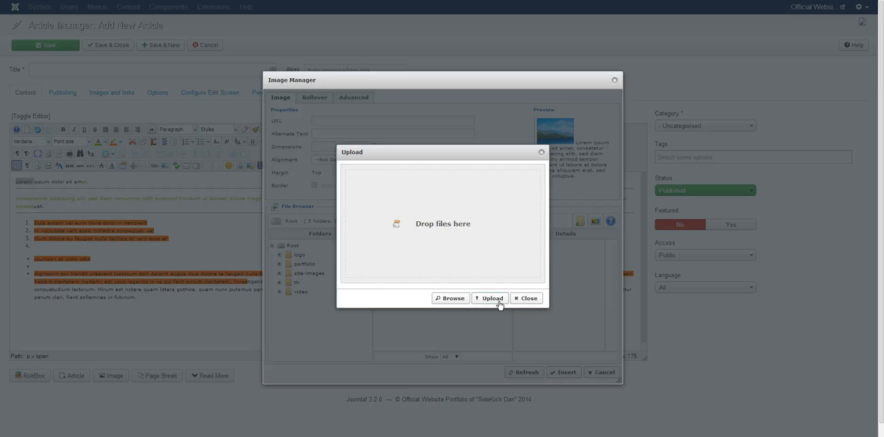
click(520, 300)
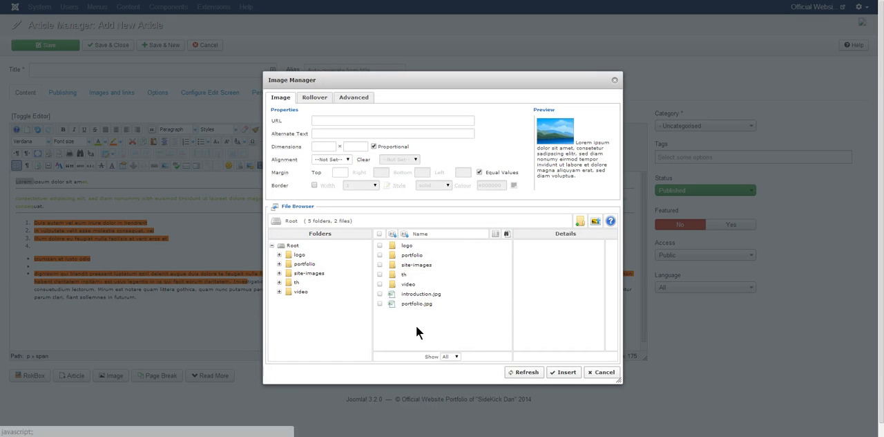
- Replace the selected word "Lorem" with the image portfolio.jpg, using an equal margin of 10 on all sides and no alignment
click(417, 305)
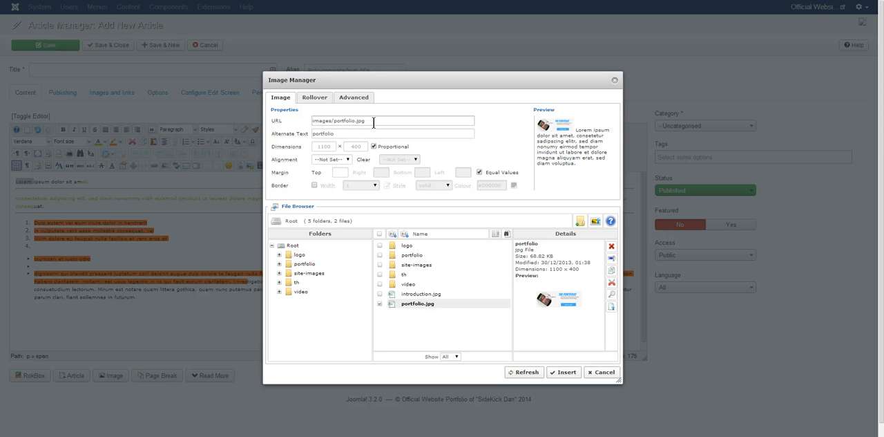
click(349, 160)
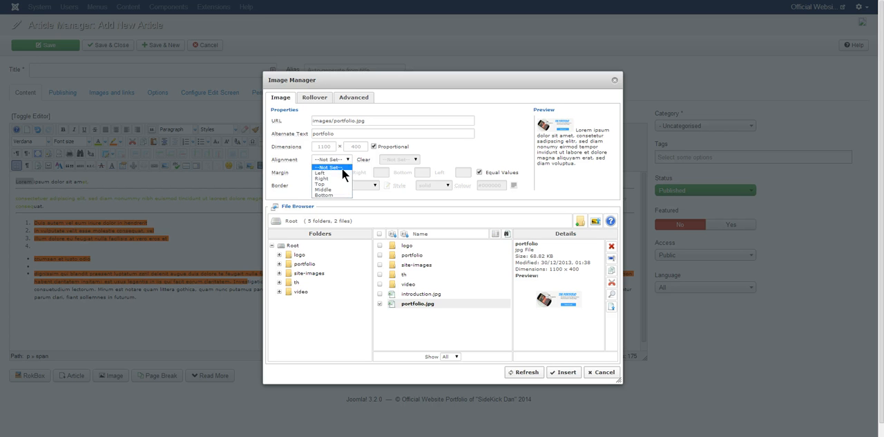
click(304, 177)
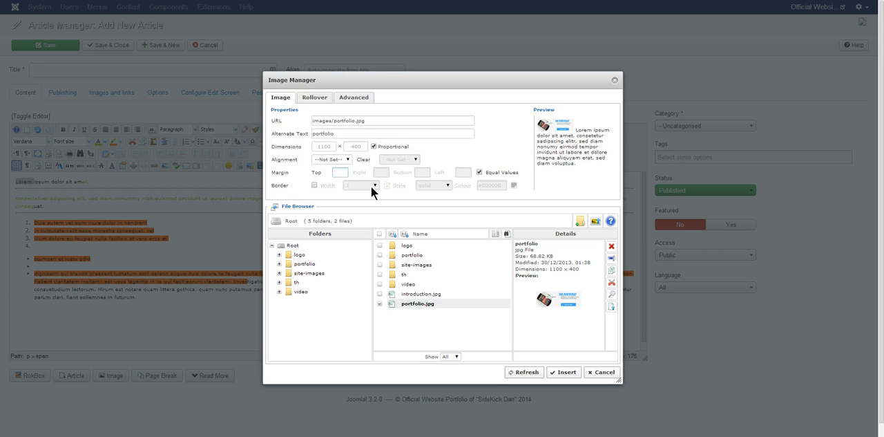
text(10)
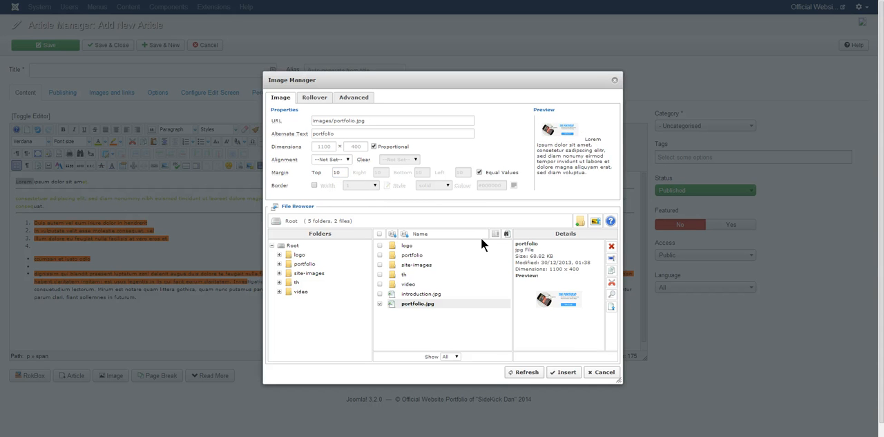
click(555, 376)
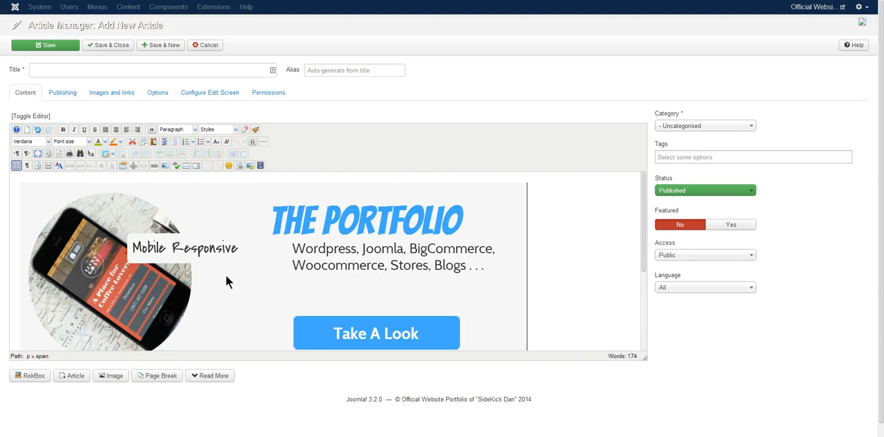
- Delete the inserted portfolio image and place the text cursor at the end of the first line, after "ipsum dolor sit amet"
click(226, 280)
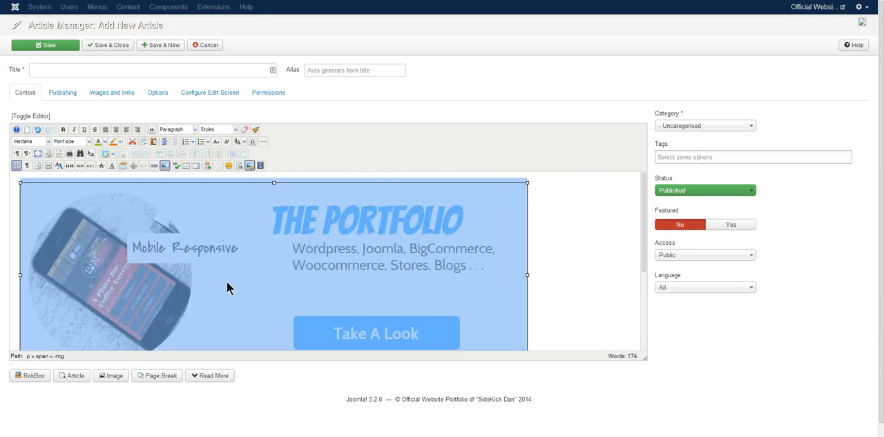
key(Delete)
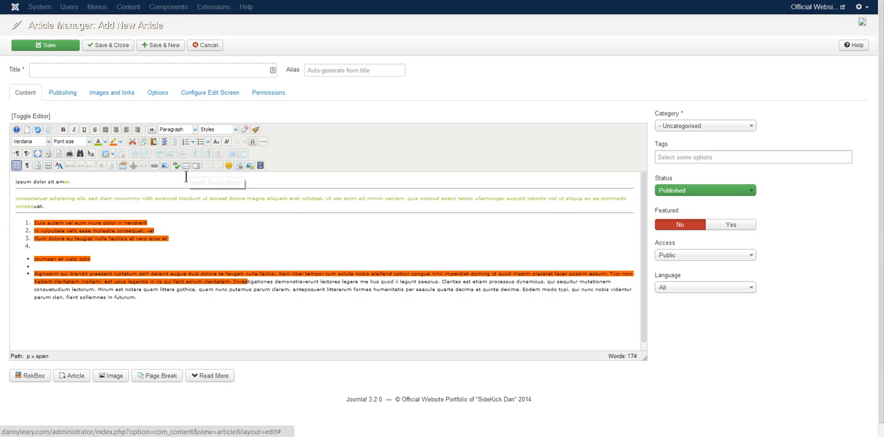
key(End)
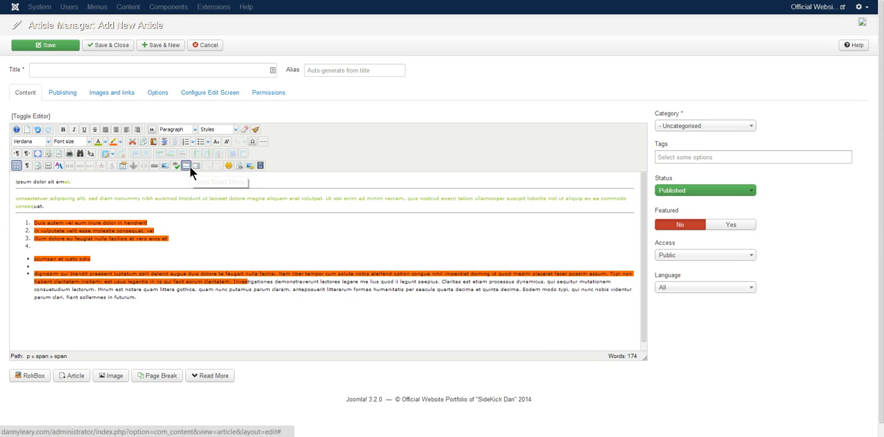